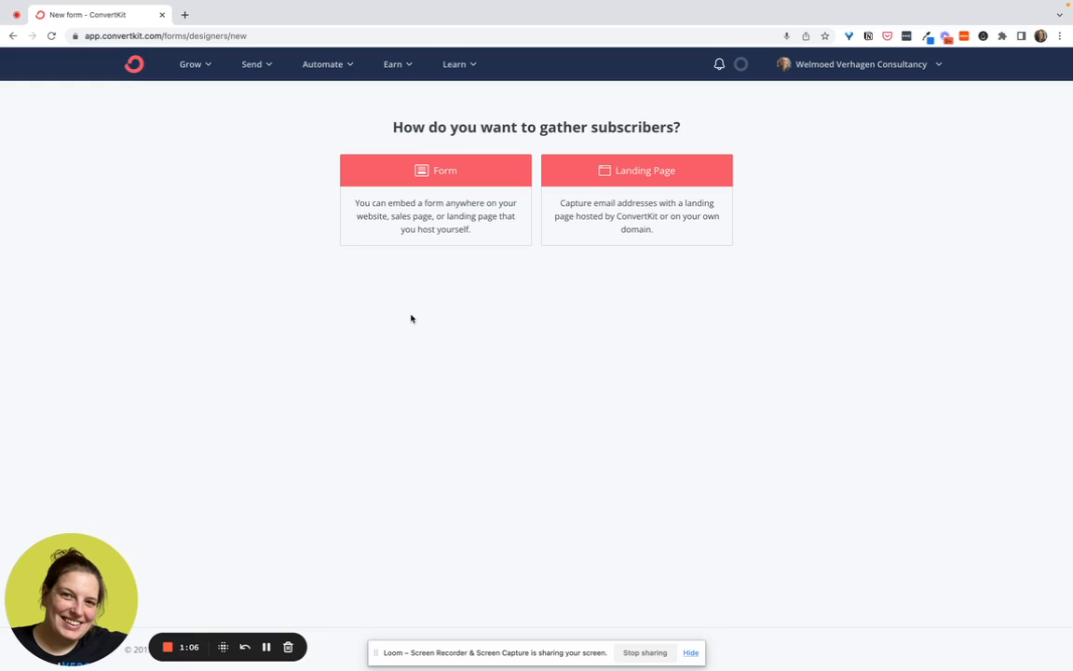
- Create a new inline subscriber form from the Monterey template
{"action": "left_click", "coordinate": [207, 65]}
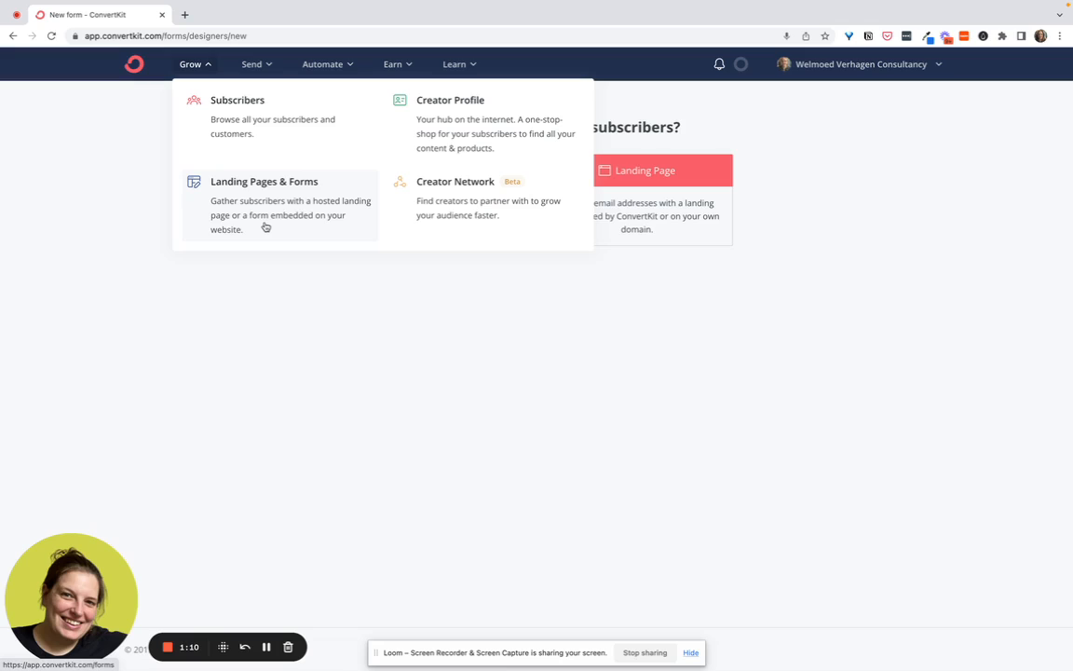
{"action": "left_click", "coordinate": [889, 347]}
{"action": "left_click", "coordinate": [446, 179]}
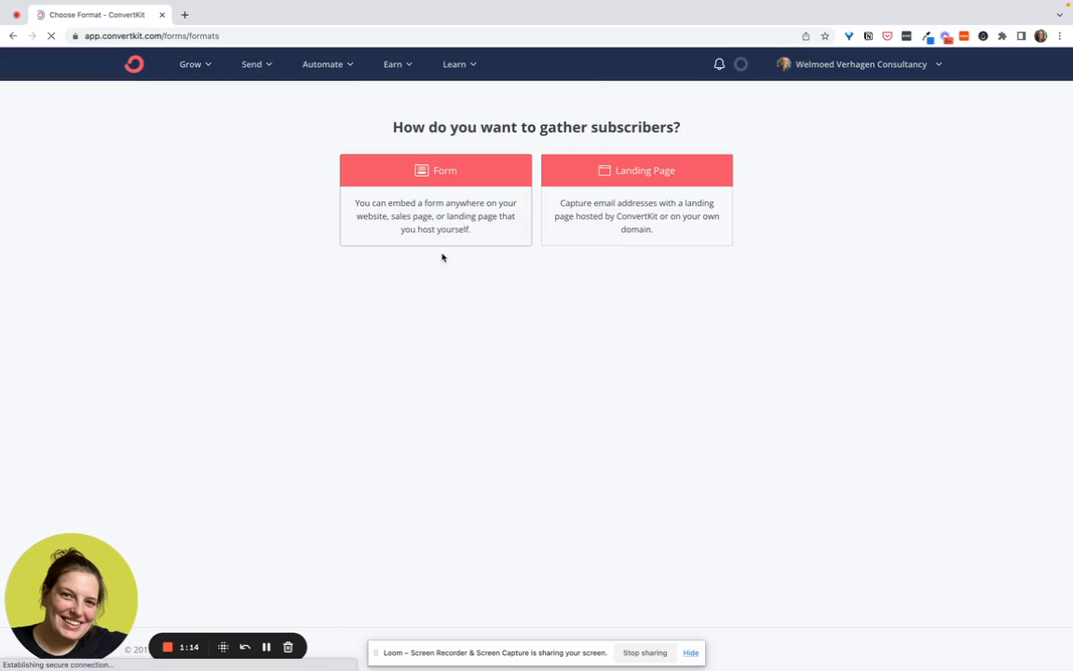
{"action": "left_click", "coordinate": [321, 247]}
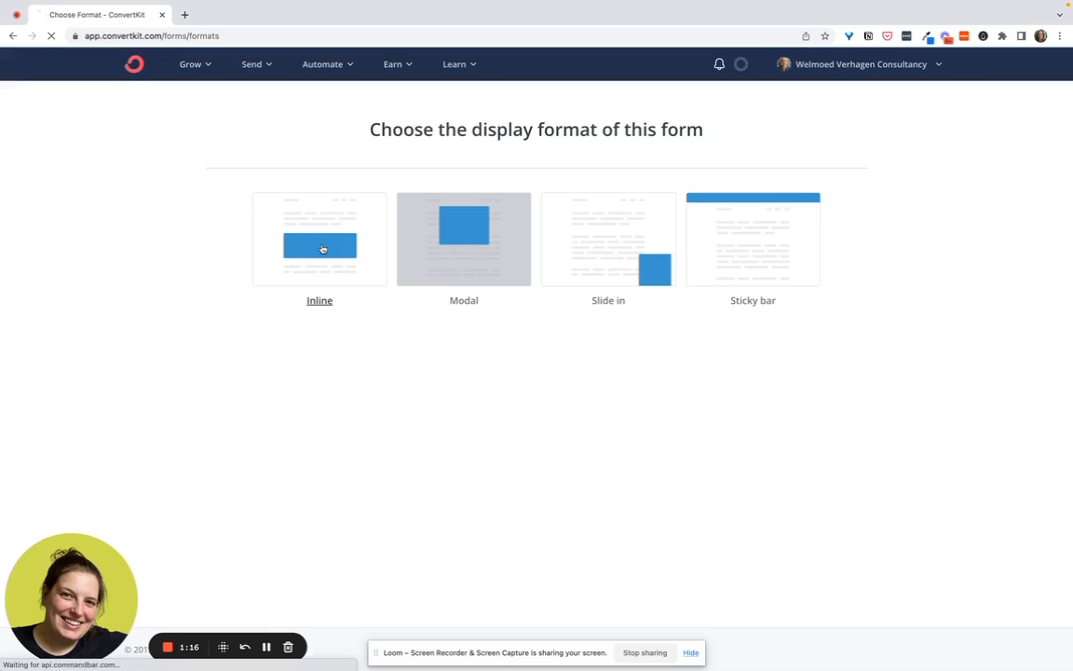
{"action": "scroll", "coordinate": [322, 247], "scroll_direction": "down", "scroll_amount": 2}
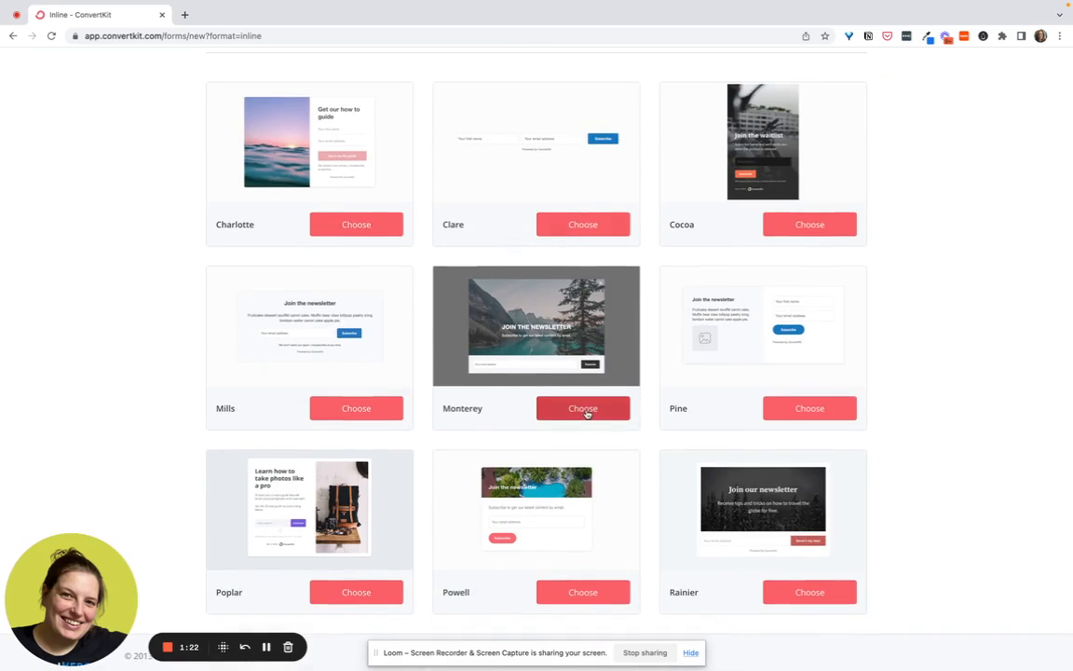
{"action": "left_click", "coordinate": [583, 407]}
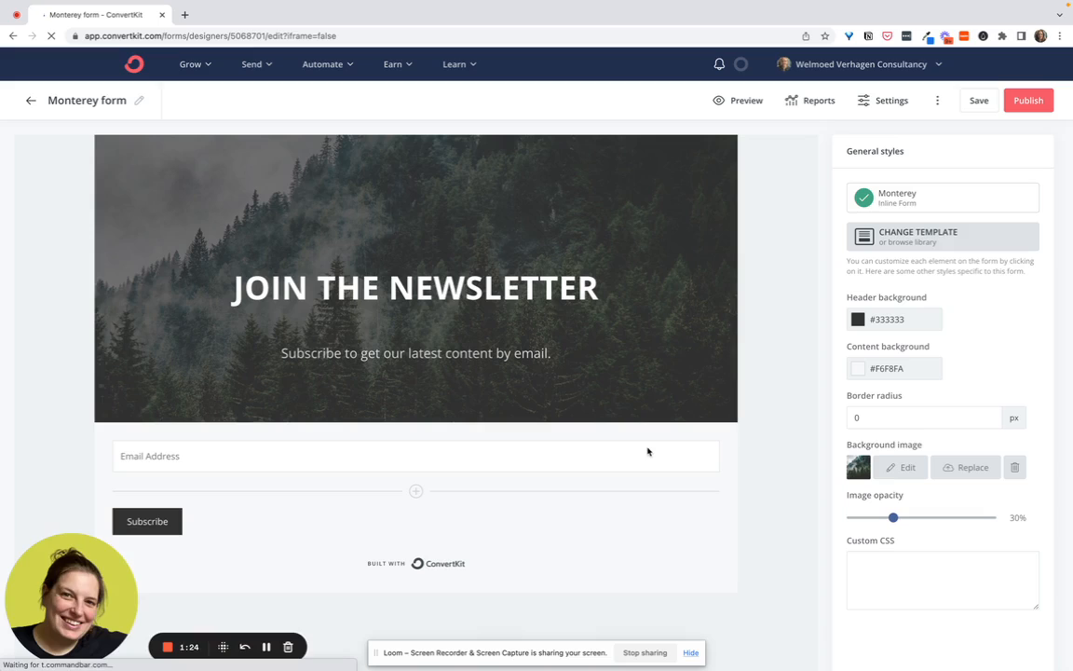
- Add a field below the email address, assign it the First Name custom field and make it required
{"action": "scroll", "coordinate": [500, 376], "scroll_direction": "down", "scroll_amount": 3}
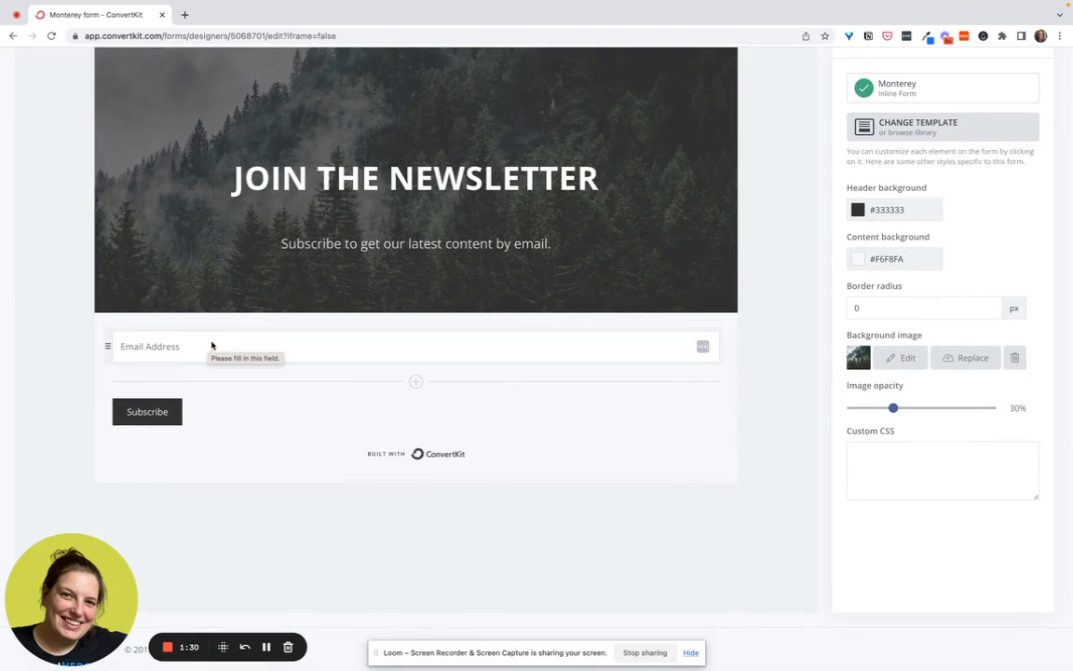
{"action": "left_click", "coordinate": [416, 383]}
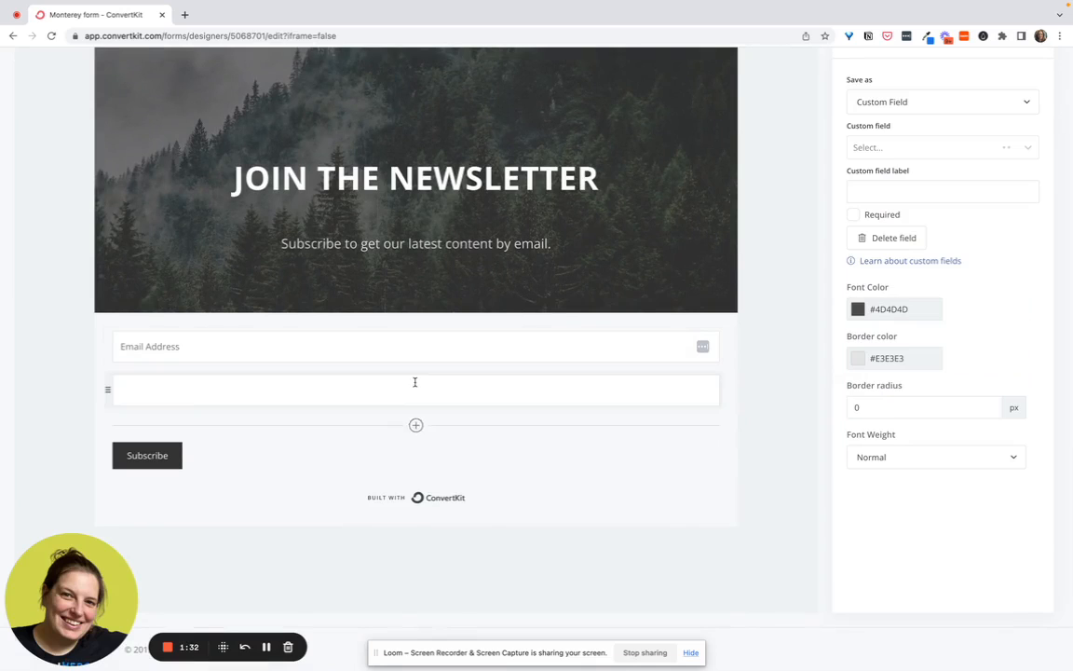
{"action": "left_click", "coordinate": [873, 102]}
{"action": "left_click", "coordinate": [873, 103]}
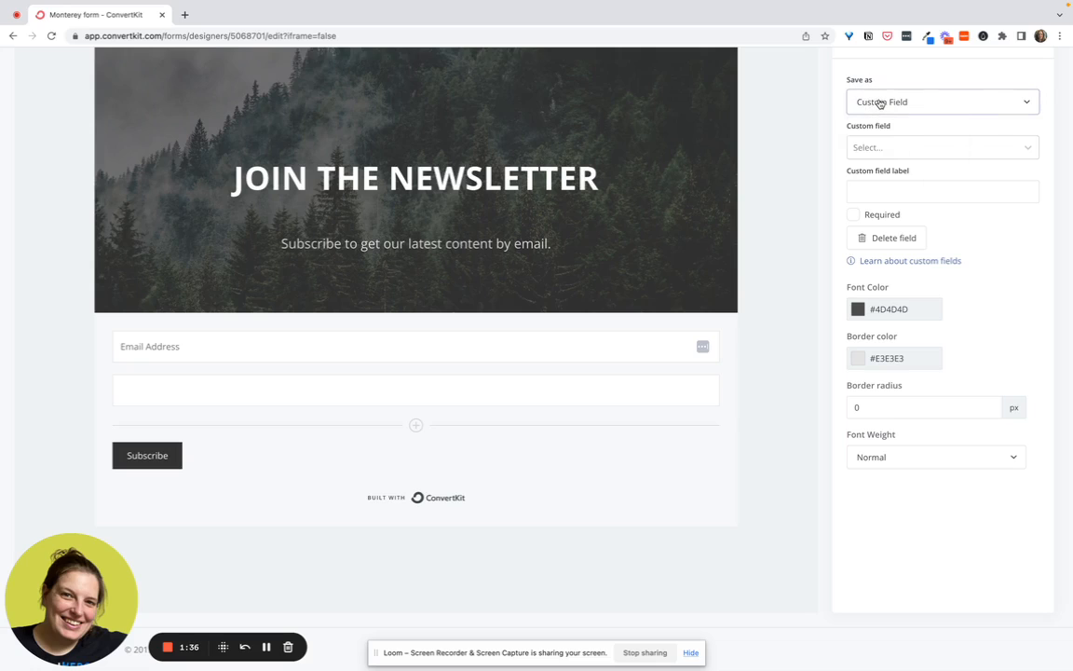
{"action": "left_click", "coordinate": [874, 147]}
{"action": "left_click", "coordinate": [877, 177]}
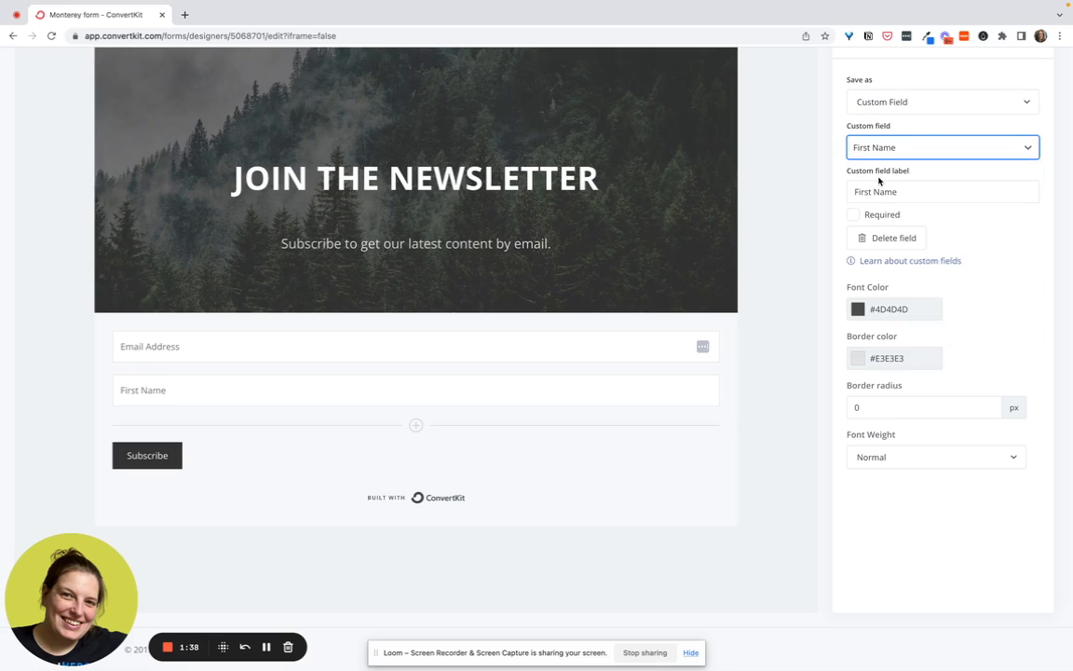
{"action": "left_click", "coordinate": [852, 213]}
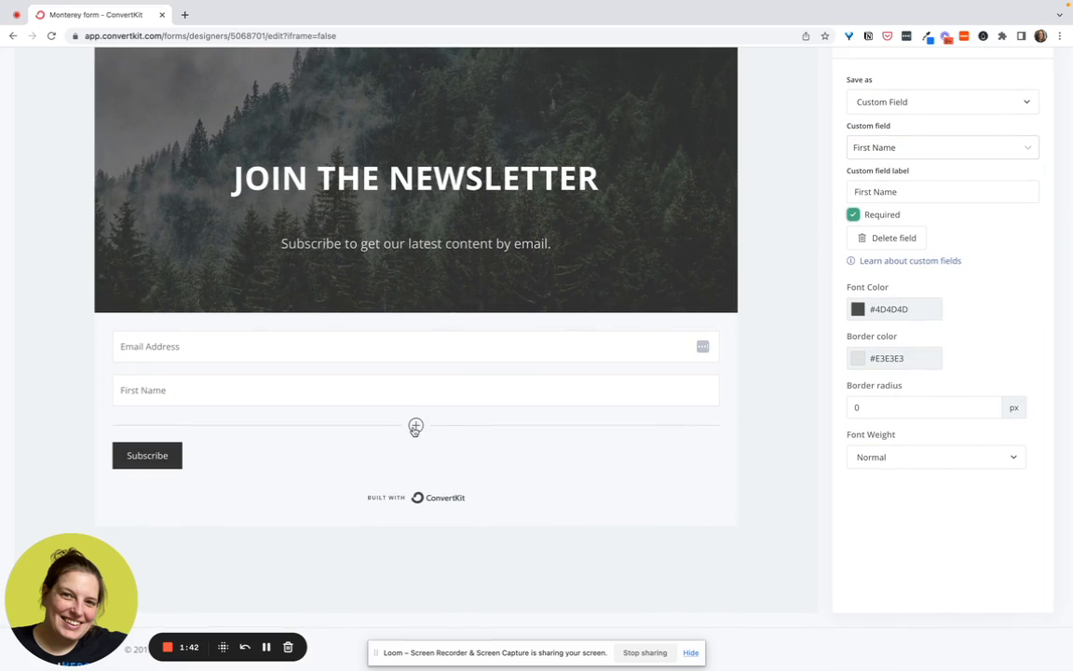
- Add another form field below First Name, saved as a Tag with the Dropdown field type
{"action": "left_click", "coordinate": [415, 422]}
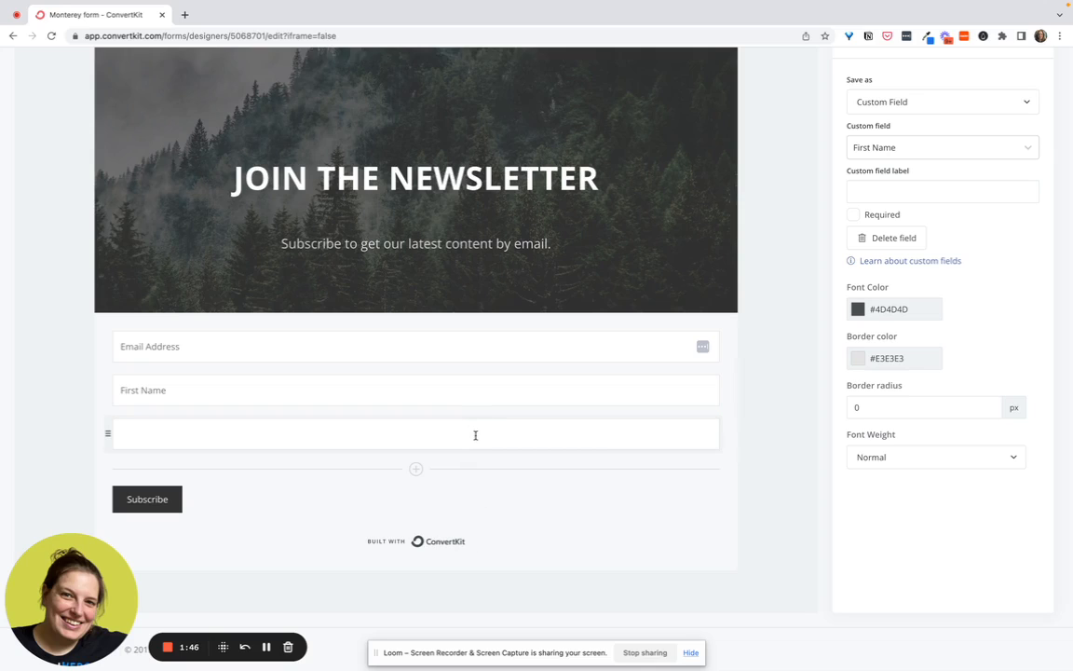
{"action": "left_click", "coordinate": [876, 101]}
{"action": "left_click", "coordinate": [881, 161]}
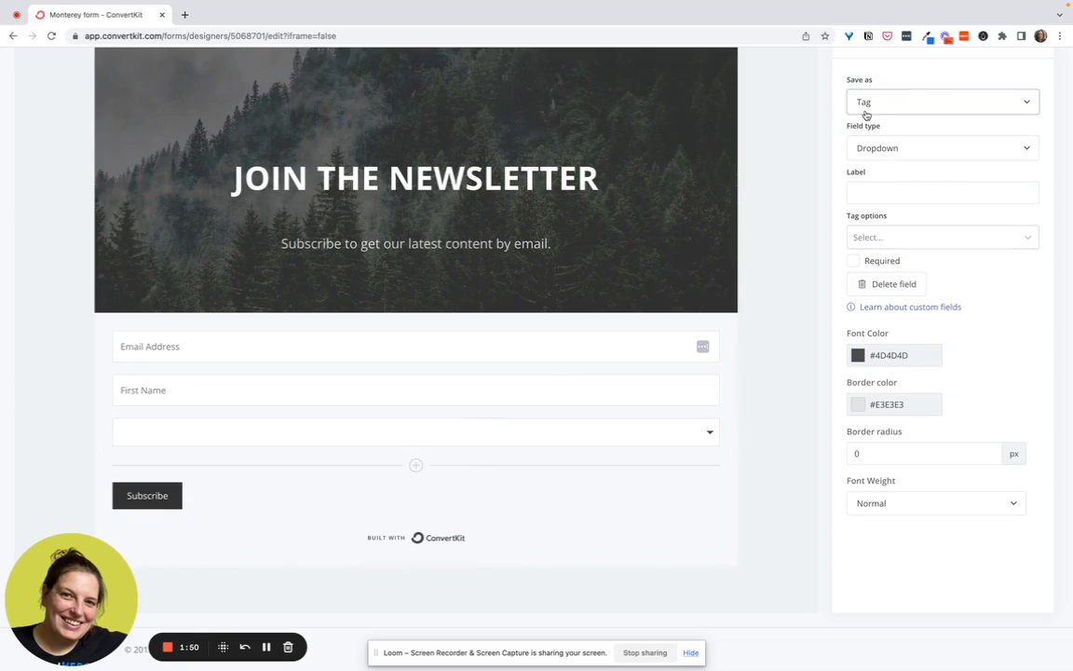
{"action": "left_click", "coordinate": [877, 150]}
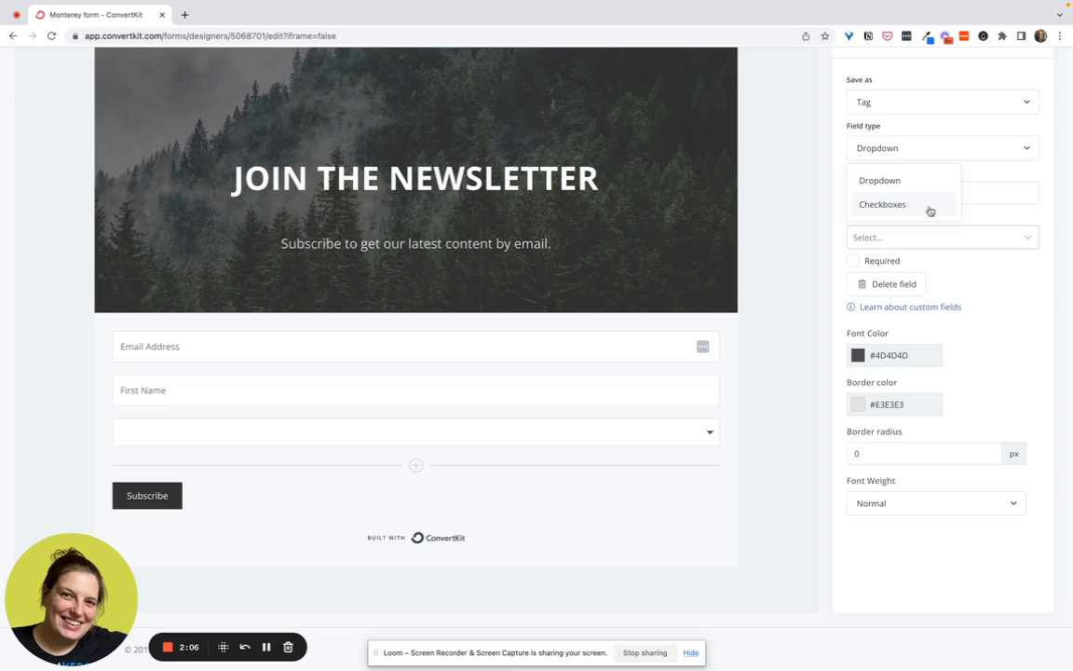
{"action": "left_click", "coordinate": [801, 190]}
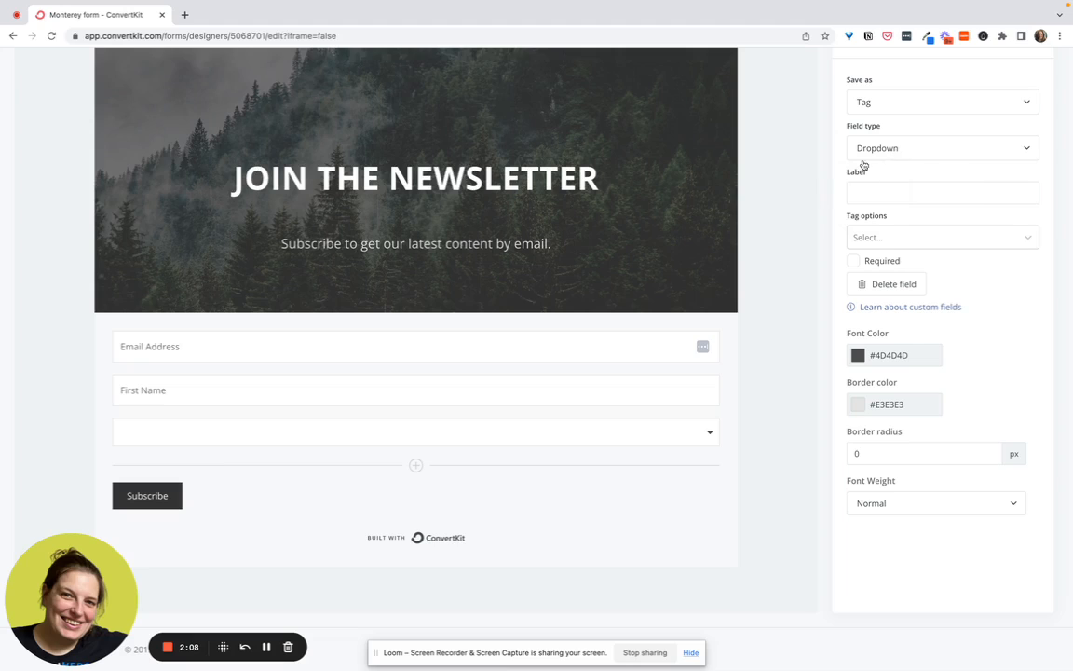
- Label the tag dropdown "How experienced are you in affiliate marketing?"
{"action": "left_click", "coordinate": [871, 193]}
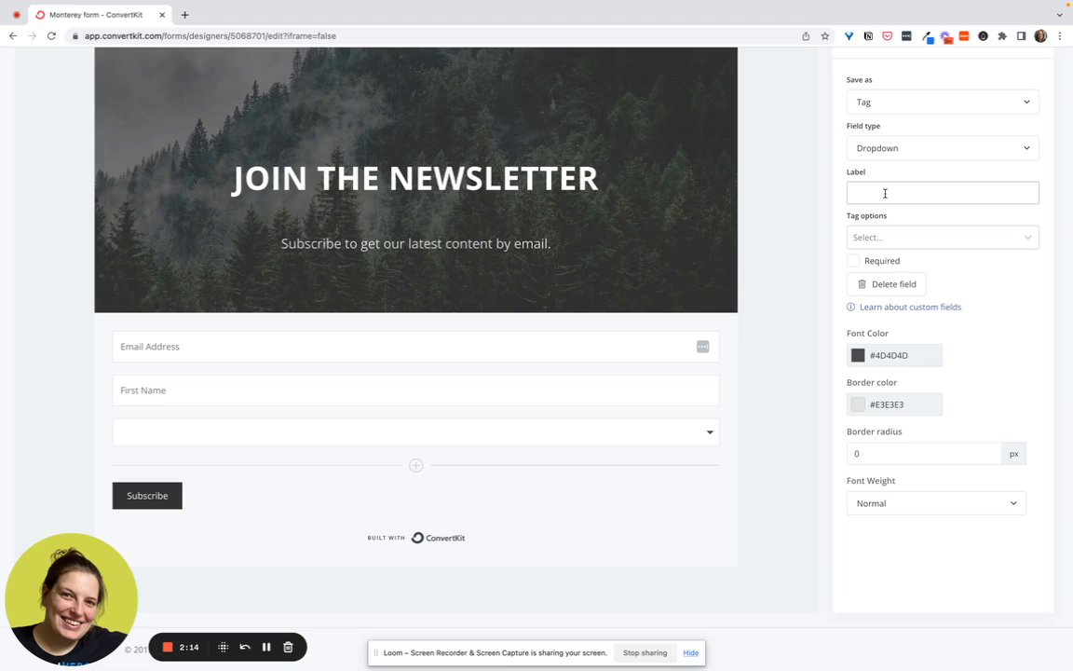
{"action": "type", "text": "How experienced are yo"}
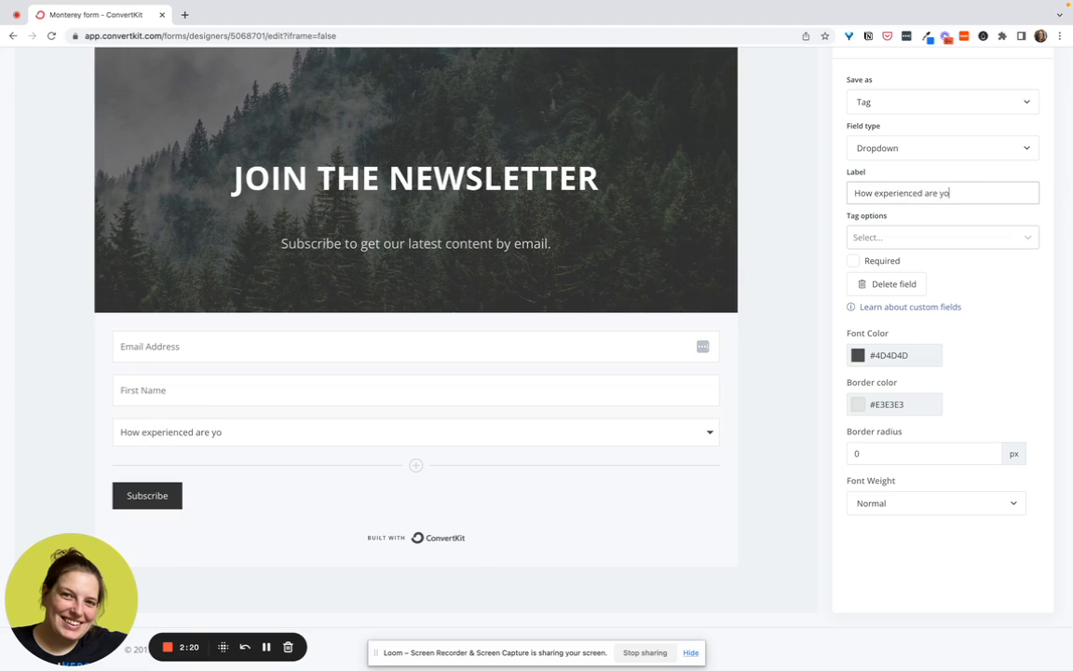
{"action": "type", "text": "u in affiliate mar"}
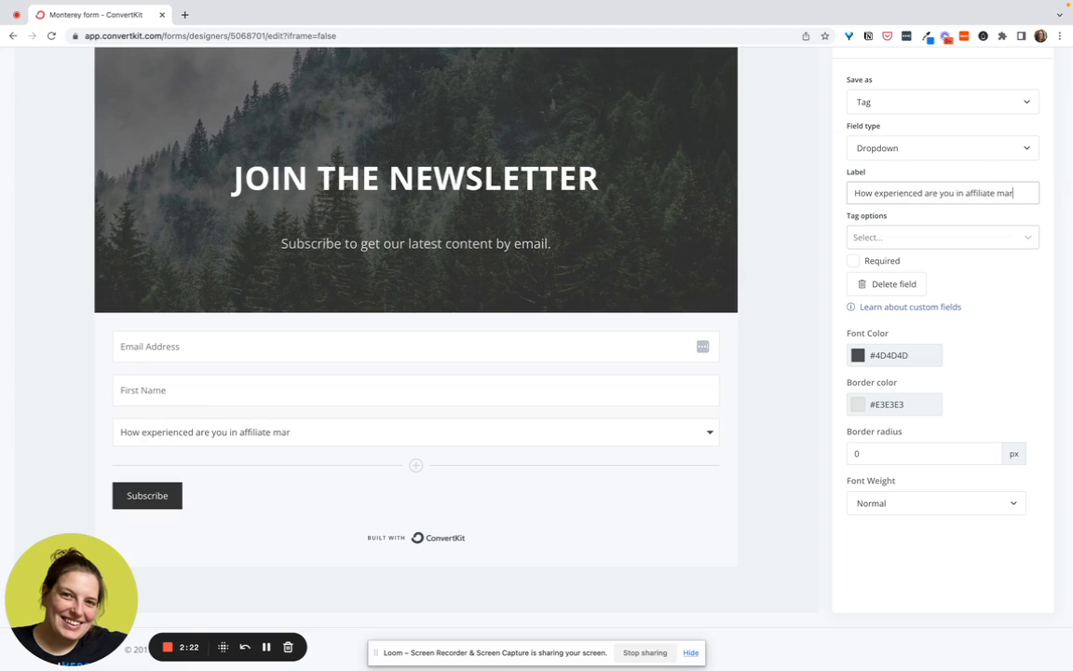
{"action": "type", "text": "keting>"}
{"action": "key", "text": "BackSpace"}
{"action": "type", "text": "?"}
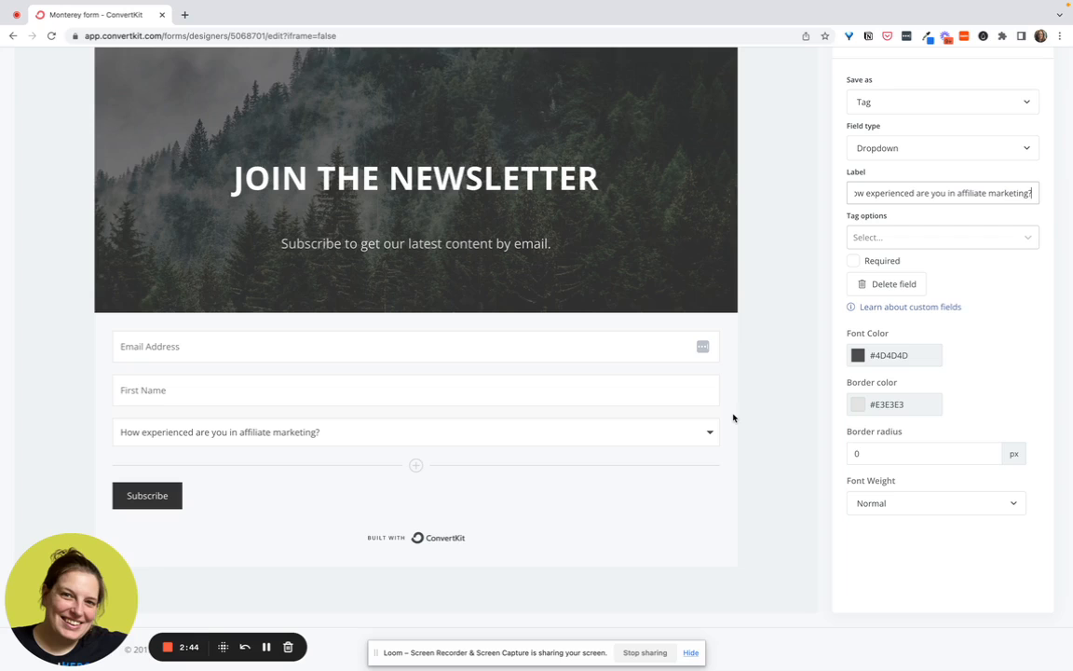
- Add the tags "affiliate marketing - new", "affiliate marketing - intermediate" and "affiliate marketing - experienced" as the dropdown's tag options
{"action": "left_click", "coordinate": [881, 239]}
{"action": "type", "text": "affili"}
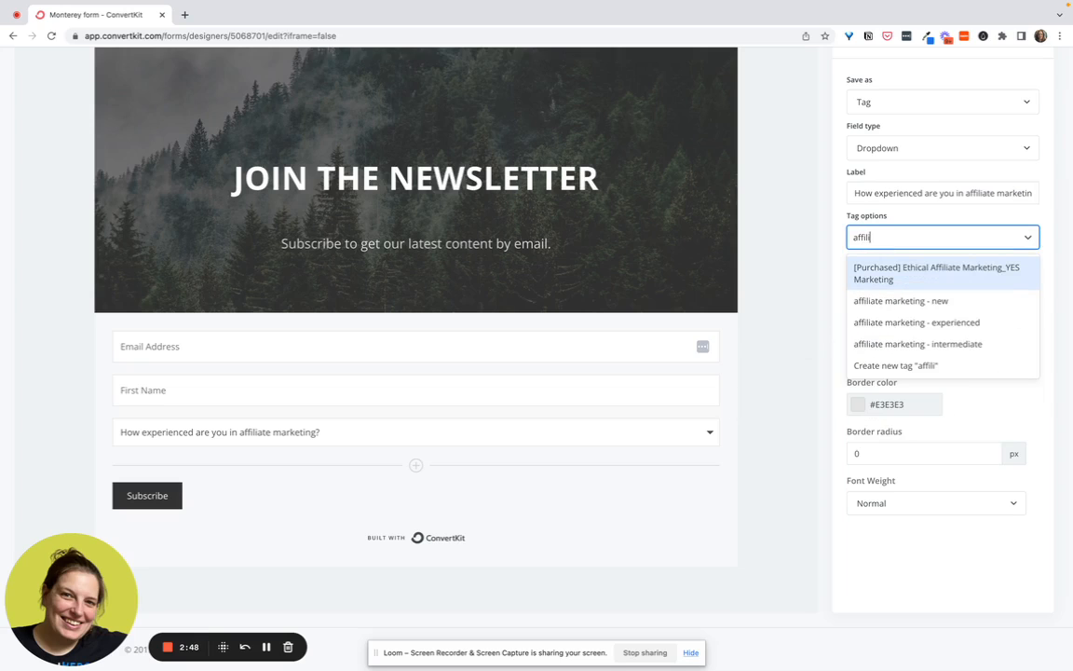
{"action": "left_click", "coordinate": [885, 303]}
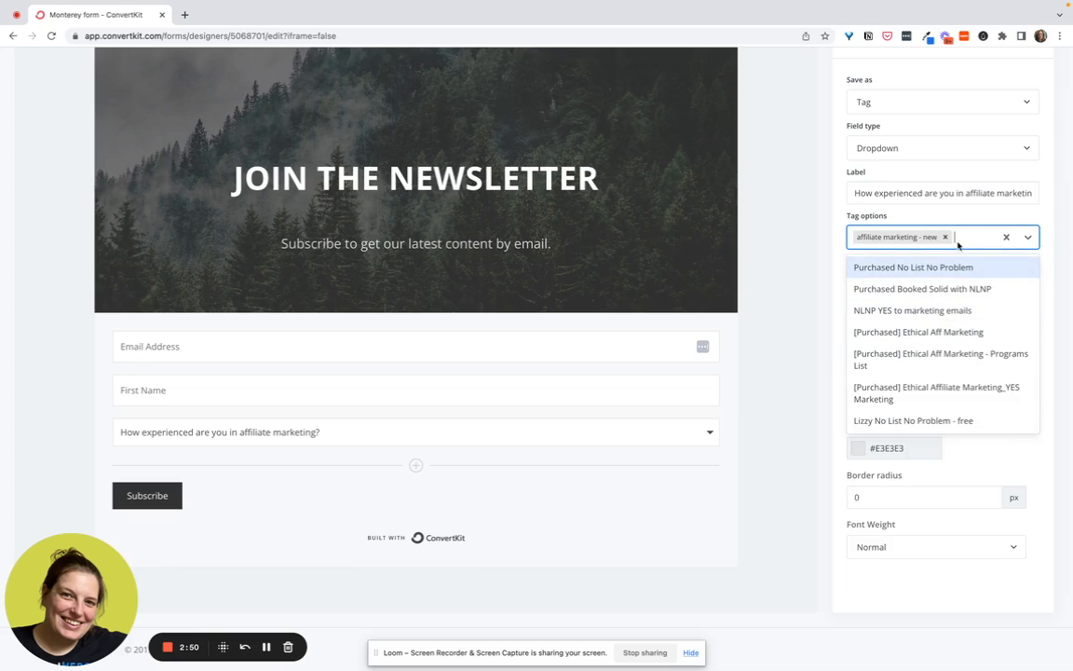
{"action": "type", "text": "affiliate"}
{"action": "left_click", "coordinate": [963, 318]}
{"action": "type", "text": "a"}
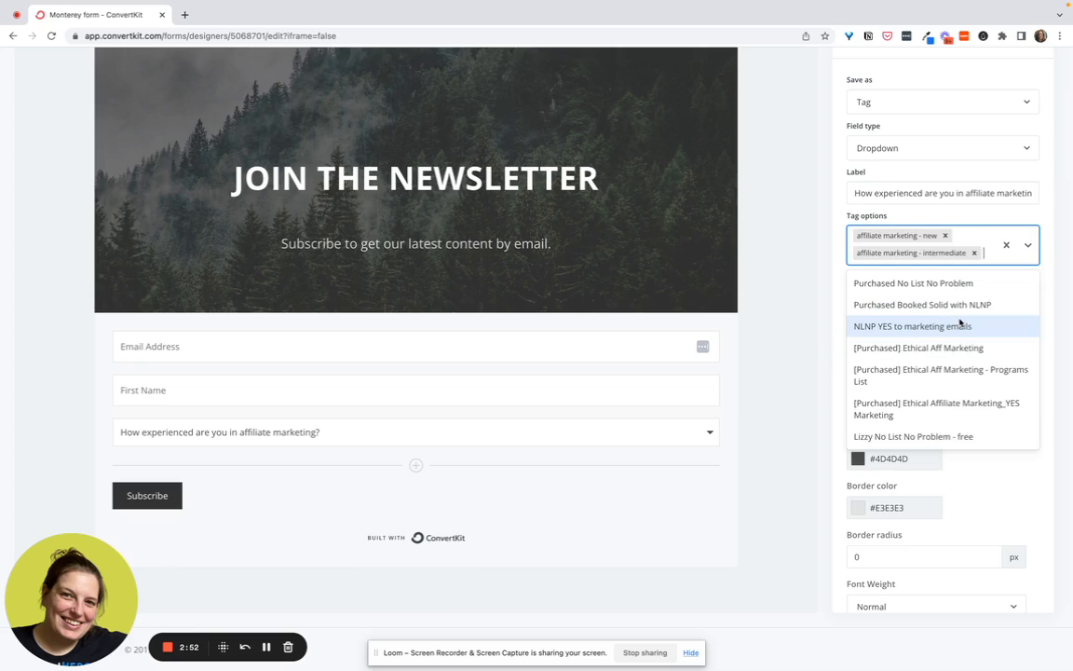
{"action": "type", "text": "ffilia"}
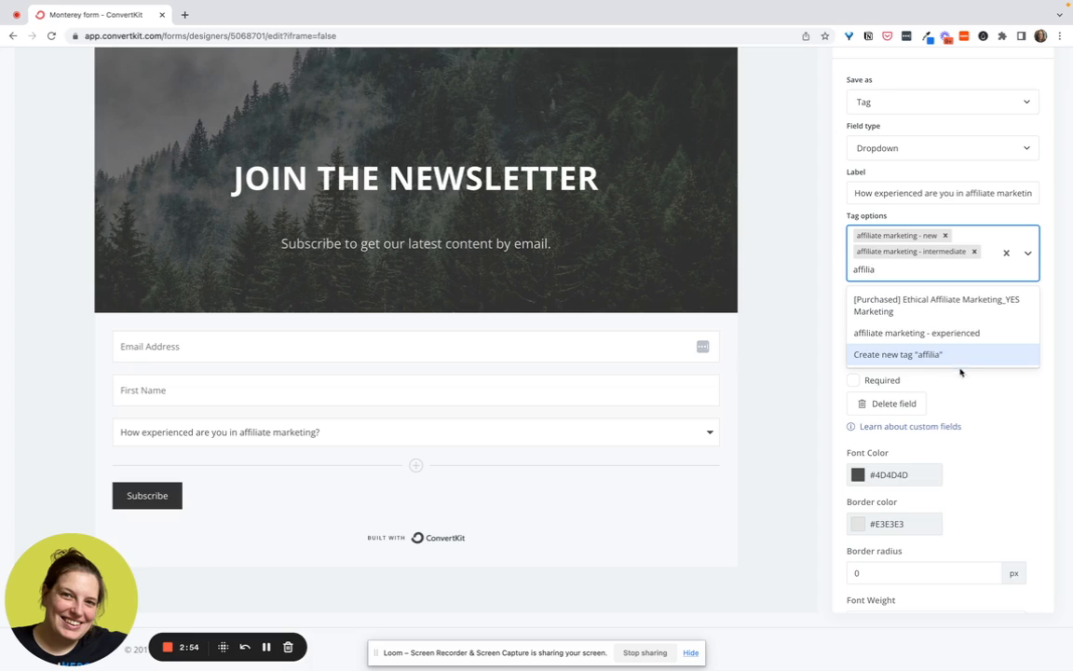
{"action": "left_click", "coordinate": [955, 336]}
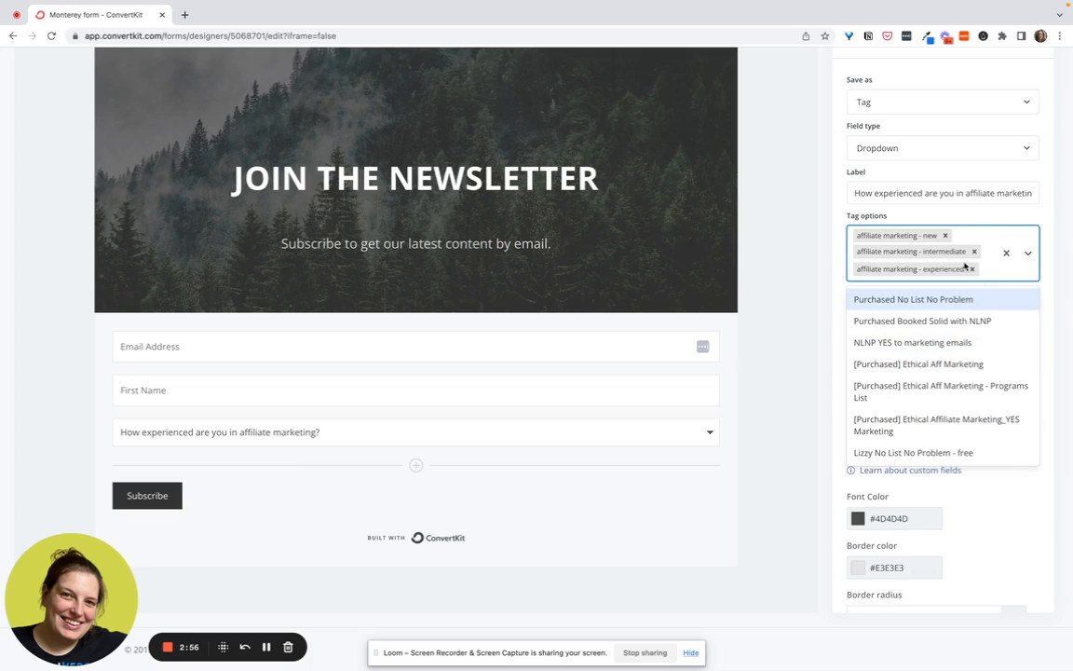
{"action": "left_click", "coordinate": [775, 288]}
- Check the dropdown's choices on the form and relabel the "affiliate marketing - new" option "I'm completely new!"
{"action": "left_click", "coordinate": [326, 432]}
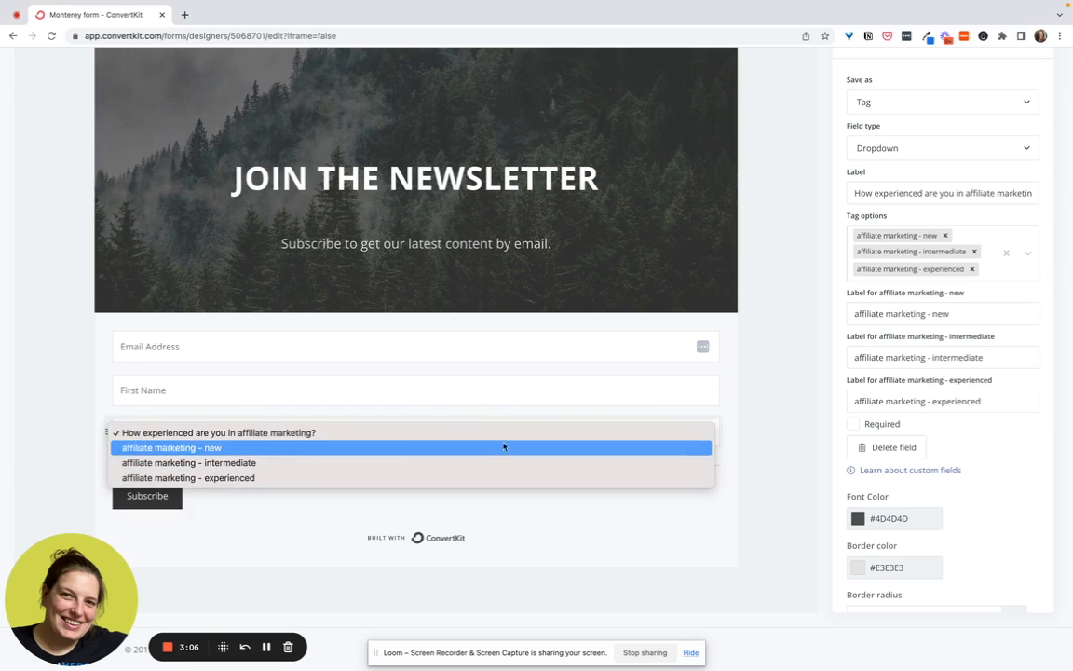
{"action": "left_click", "coordinate": [960, 313]}
{"action": "triple_click", "coordinate": [960, 313]}
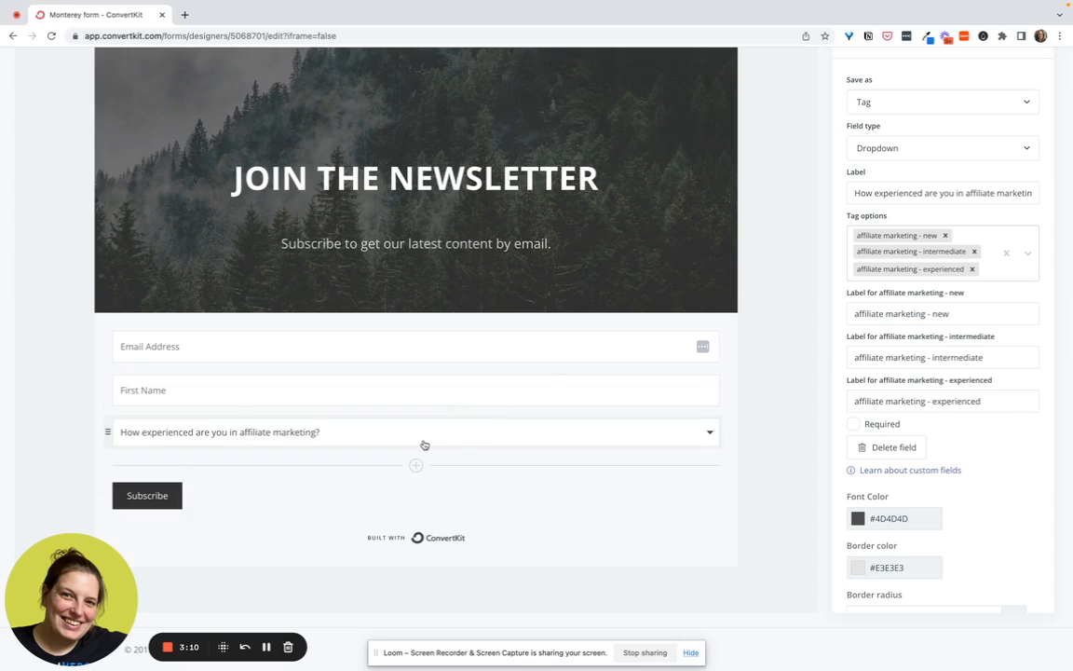
{"action": "left_click", "coordinate": [424, 438]}
{"action": "left_click", "coordinate": [775, 288]}
{"action": "double_click", "coordinate": [888, 313]}
{"action": "triple_click", "coordinate": [887, 313]}
{"action": "type", "text": "I'm"}
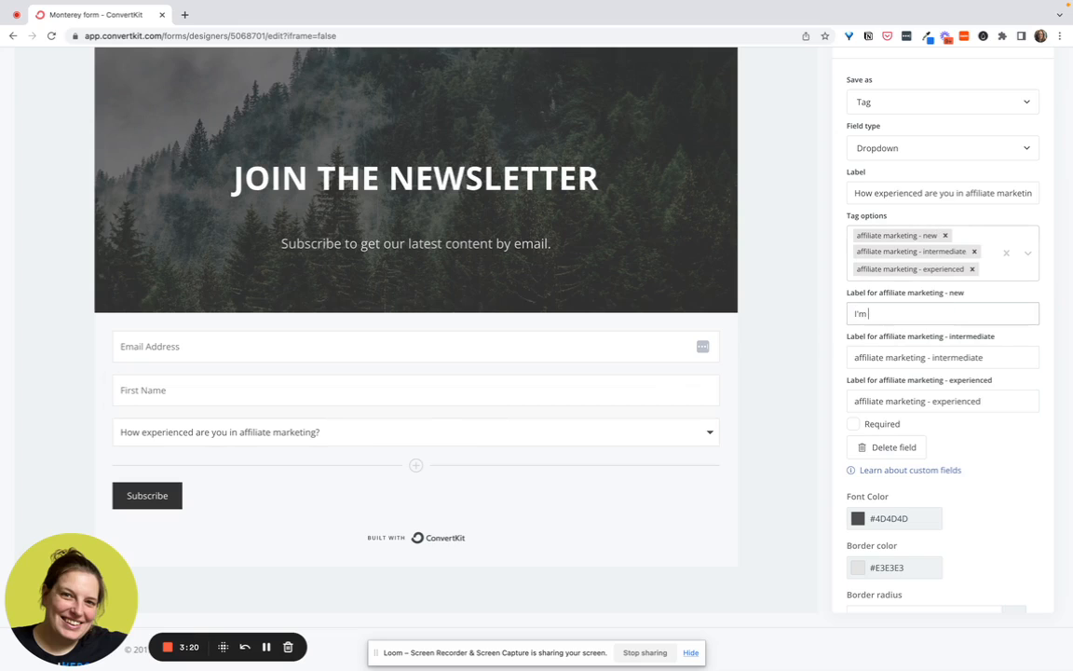
{"action": "type", "text": " completely new!"}
- Relabel the "affiliate marketing - intermediate" option "I have some experience, but could learn more!"
{"action": "triple_click", "coordinate": [857, 357]}
{"action": "type", "text": "I have some expier"}
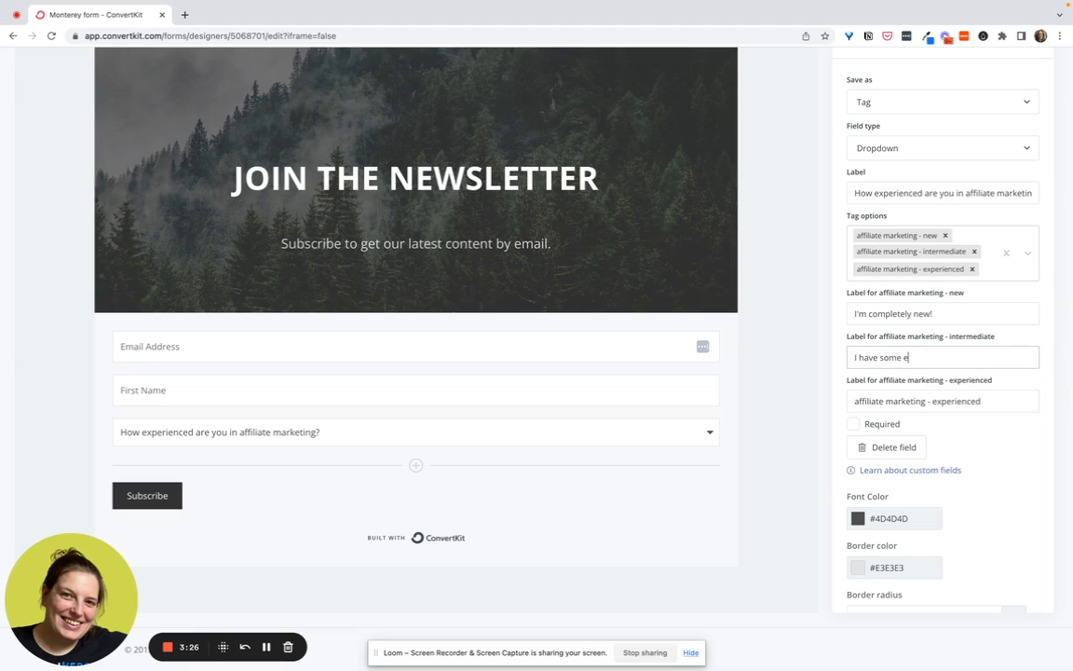
{"action": "key", "text": "BackSpace"}
{"action": "key", "text": "BackSpace"}
{"action": "key", "text": "BackSpace"}
{"action": "type", "text": "ereicne"}
{"action": "type", "text": "ience, but could"}
{"action": "type", "text": " learn more!"}
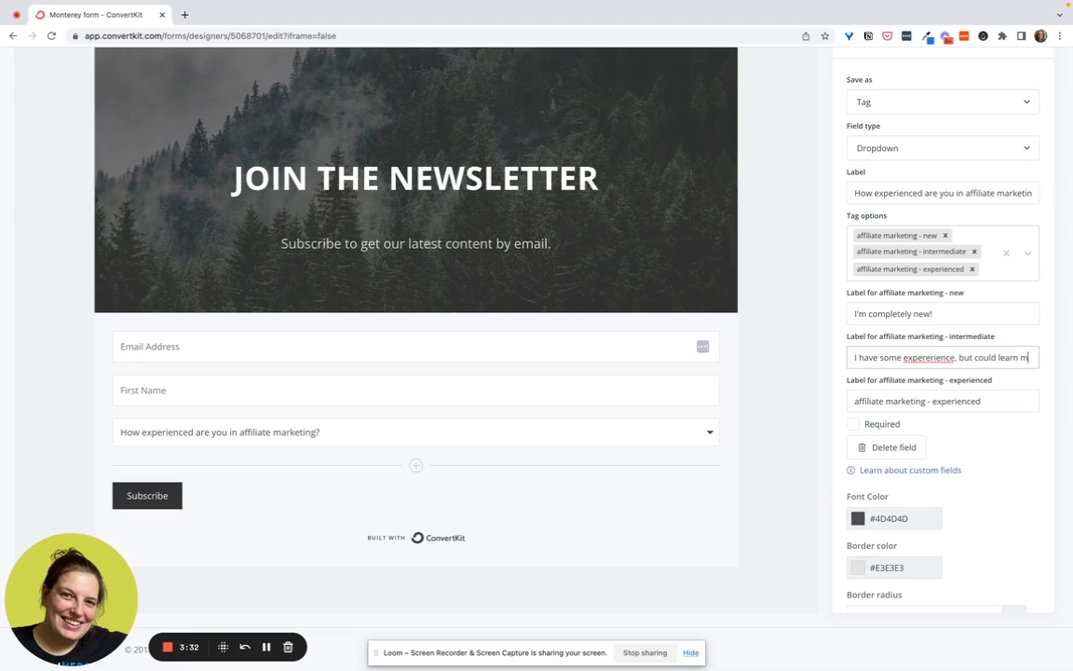
{"action": "left_click", "coordinate": [920, 358]}
{"action": "key", "text": "BackSpace"}
{"action": "key", "text": "BackSpace"}
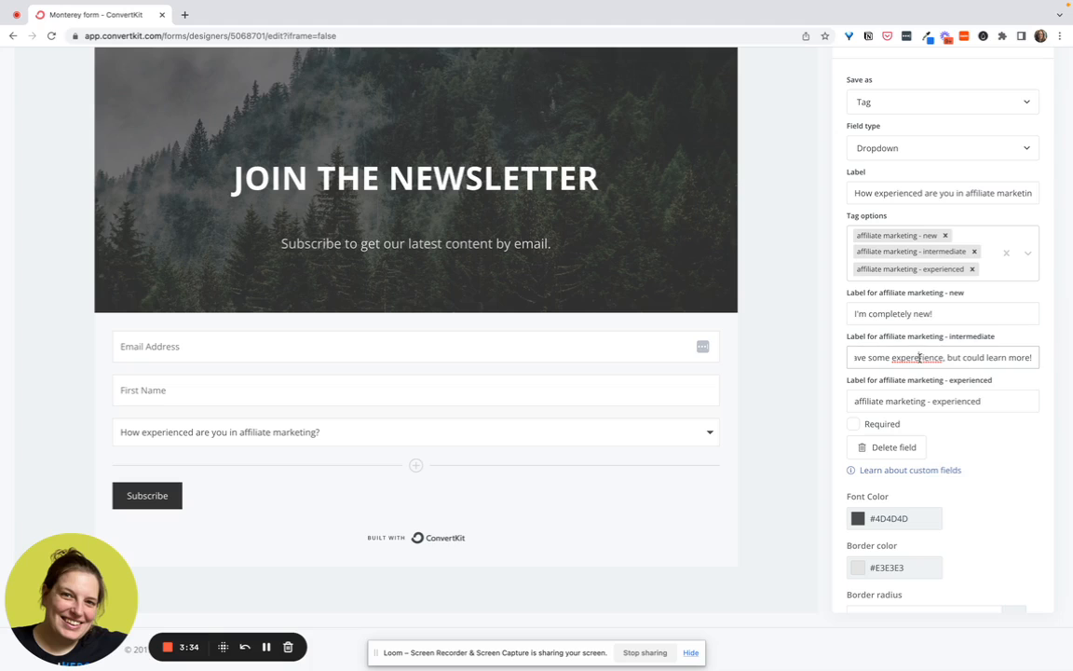
- Relabel the "affiliate marketing - experienced" option "I'm an expert!" and make the dropdown required
{"action": "triple_click", "coordinate": [890, 401]}
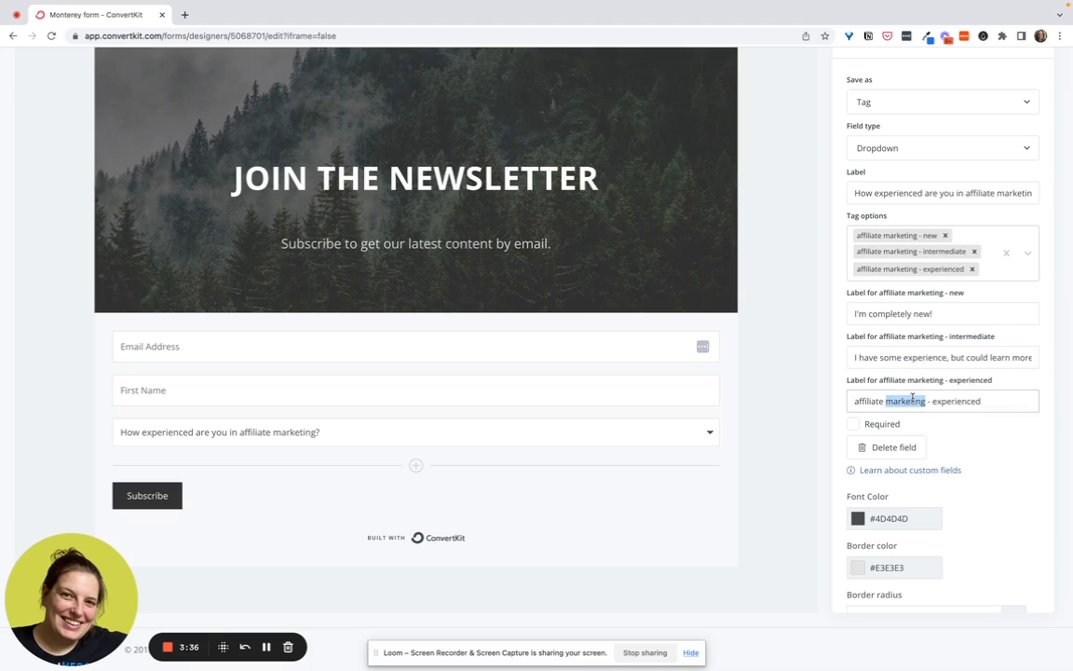
{"action": "type", "text": "I'm an epert"}
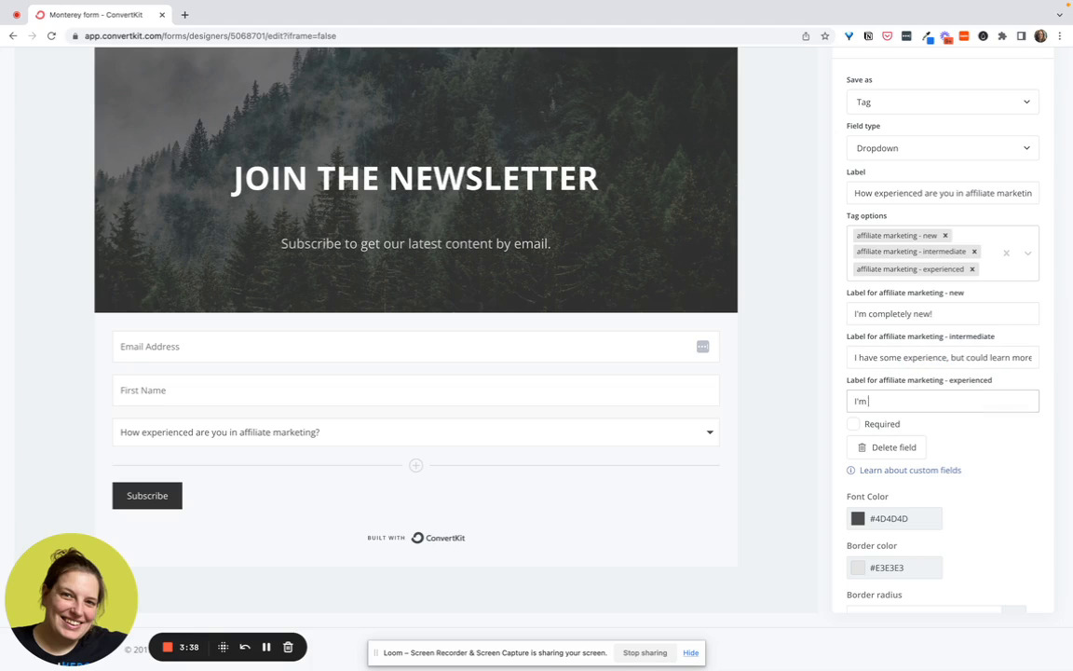
{"action": "key", "text": "BackSpace"}
{"action": "key", "text": "BackSpace"}
{"action": "key", "text": "BackSpace"}
{"action": "key", "text": "BackSpace"}
{"action": "type", "text": "xpert"}
{"action": "left_click", "coordinate": [854, 426]}
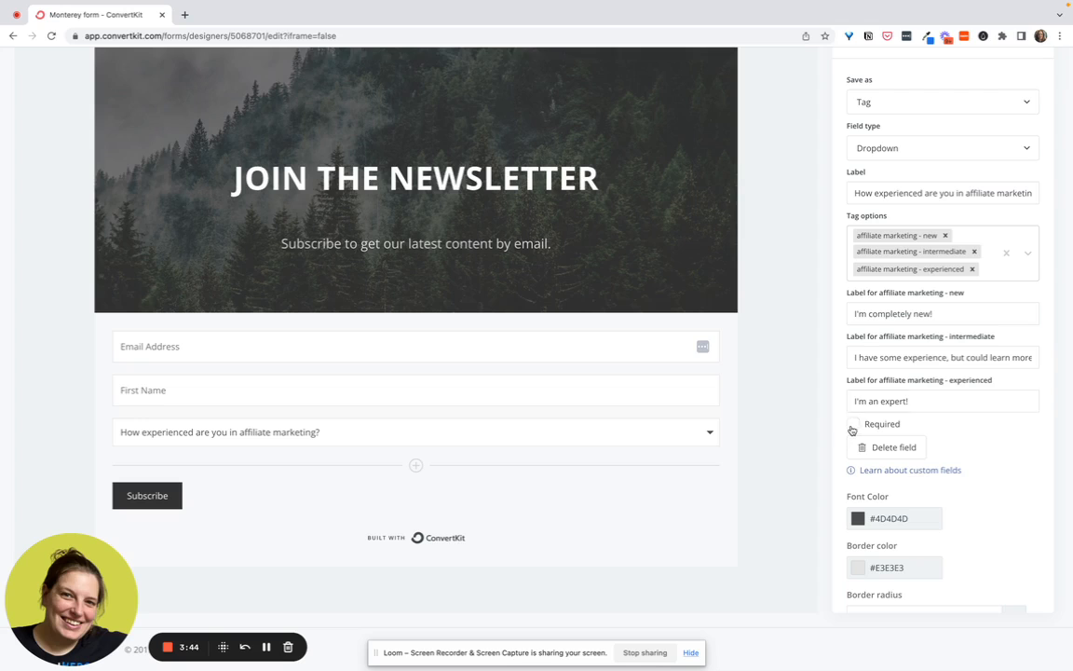
- Publish the form and copy the share link to its hosted version
{"action": "scroll", "coordinate": [819, 424], "scroll_direction": "up", "scroll_amount": 1}
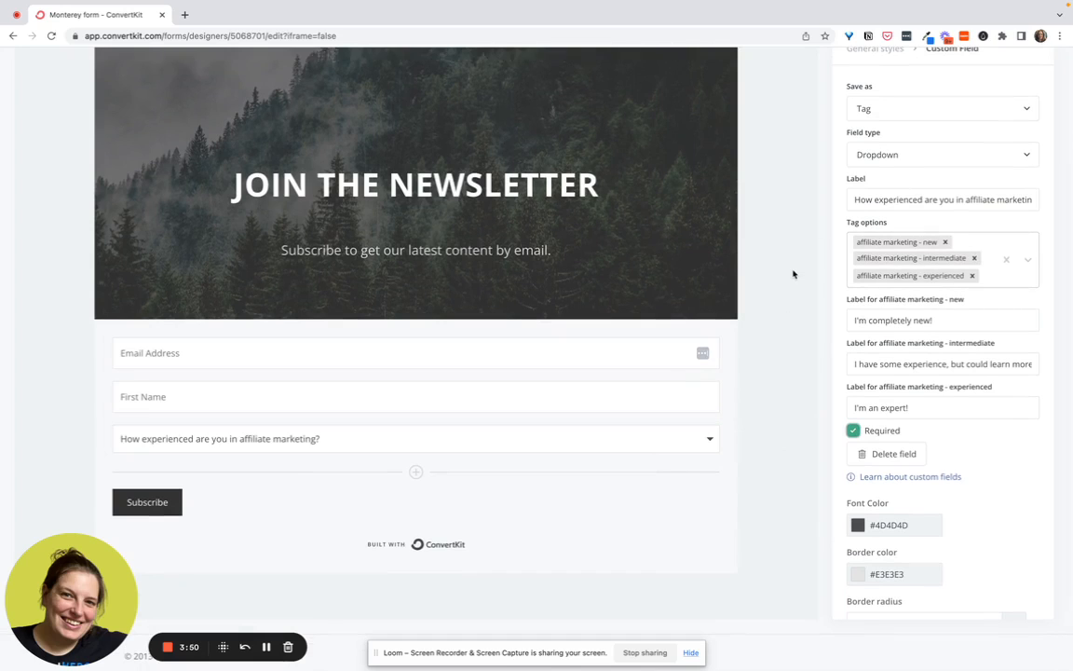
{"action": "scroll", "coordinate": [794, 273], "scroll_direction": "up", "scroll_amount": 2}
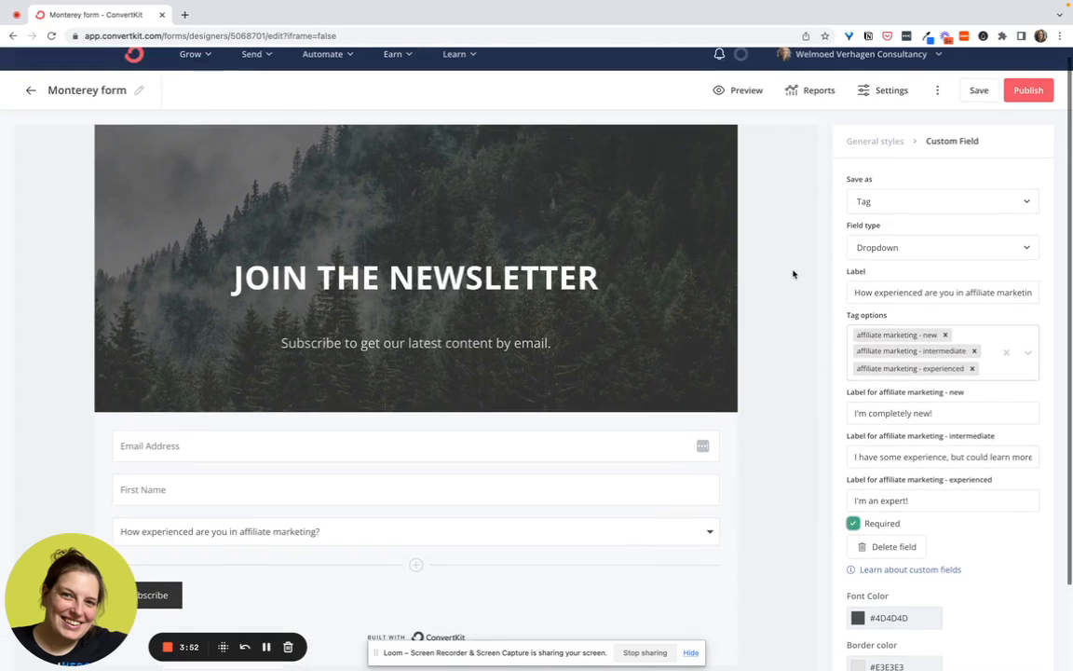
{"action": "left_click", "coordinate": [1025, 90]}
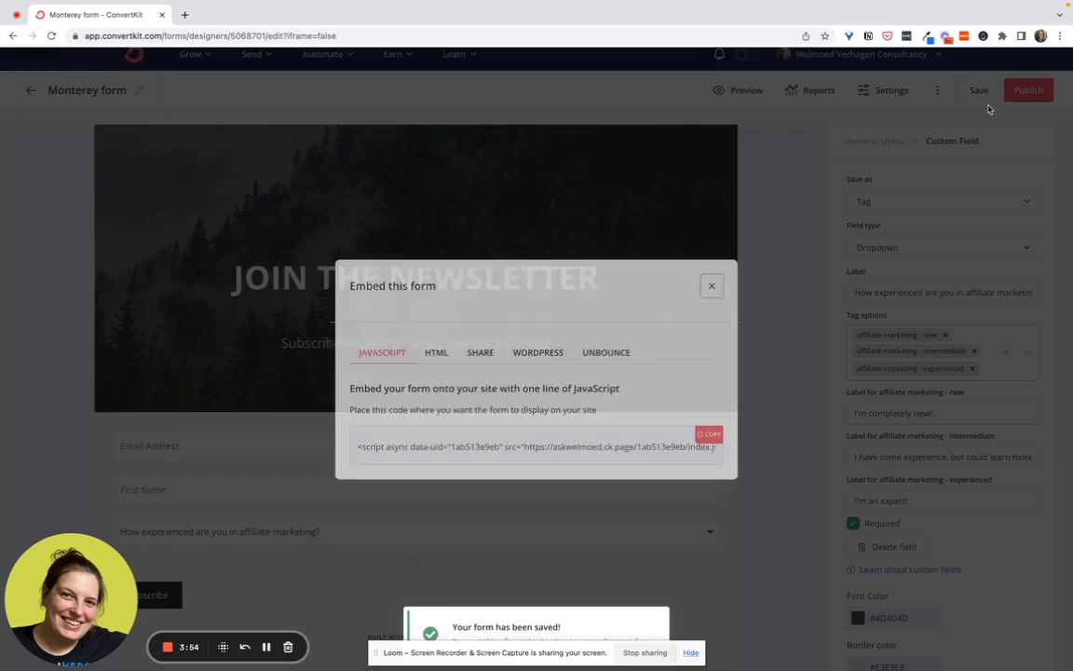
{"action": "left_click", "coordinate": [481, 352]}
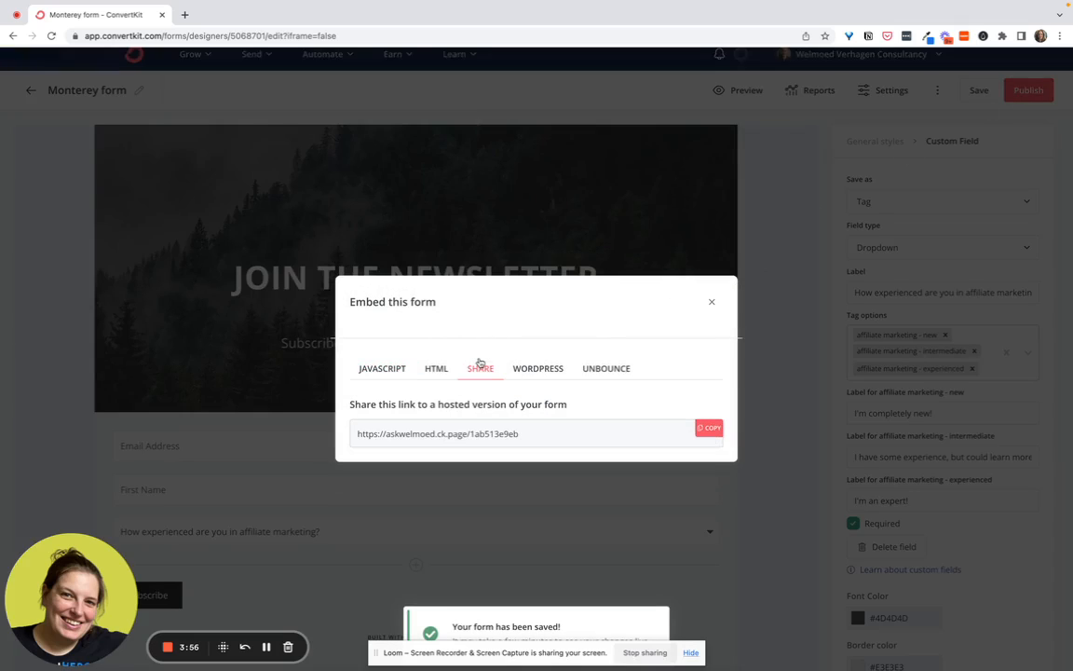
{"action": "left_click", "coordinate": [700, 429]}
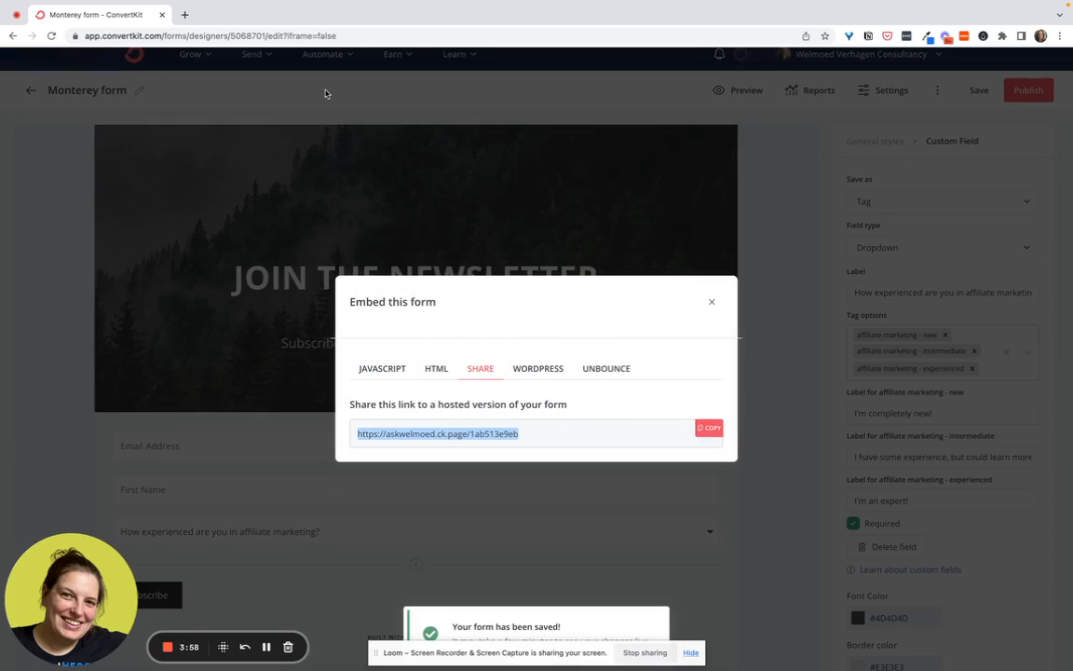
- Open the copied form link in a new browser tab and choose "I have some experience, but could learn more!" in the experience dropdown
{"action": "left_click", "coordinate": [184, 15]}
{"action": "key", "text": "super+v"}
{"action": "key", "text": "Return"}
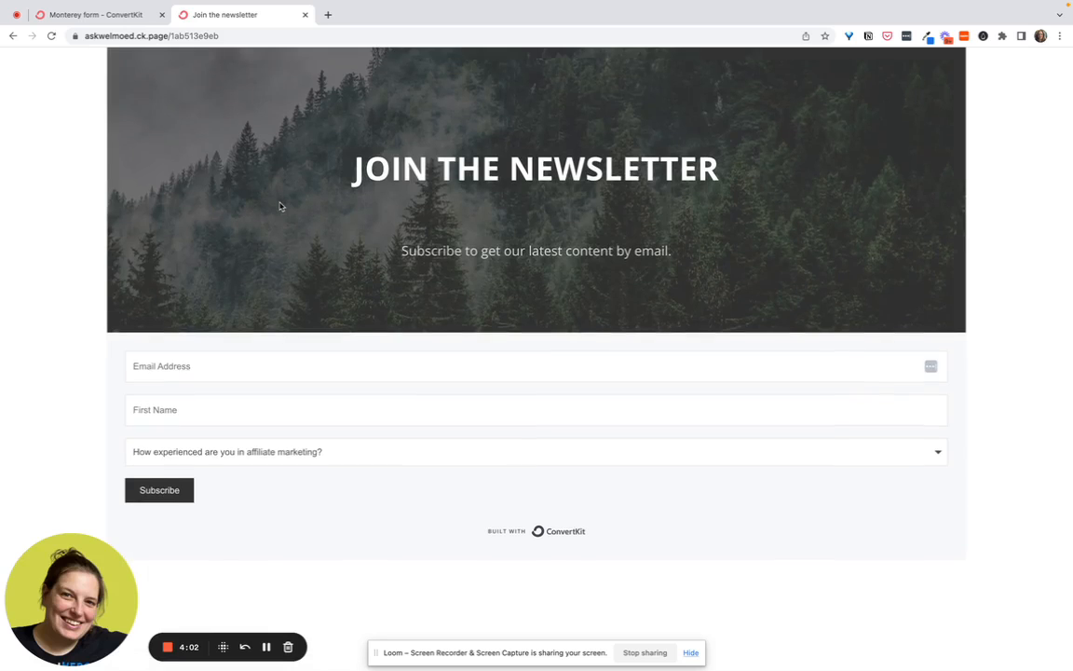
{"action": "left_click", "coordinate": [385, 456]}
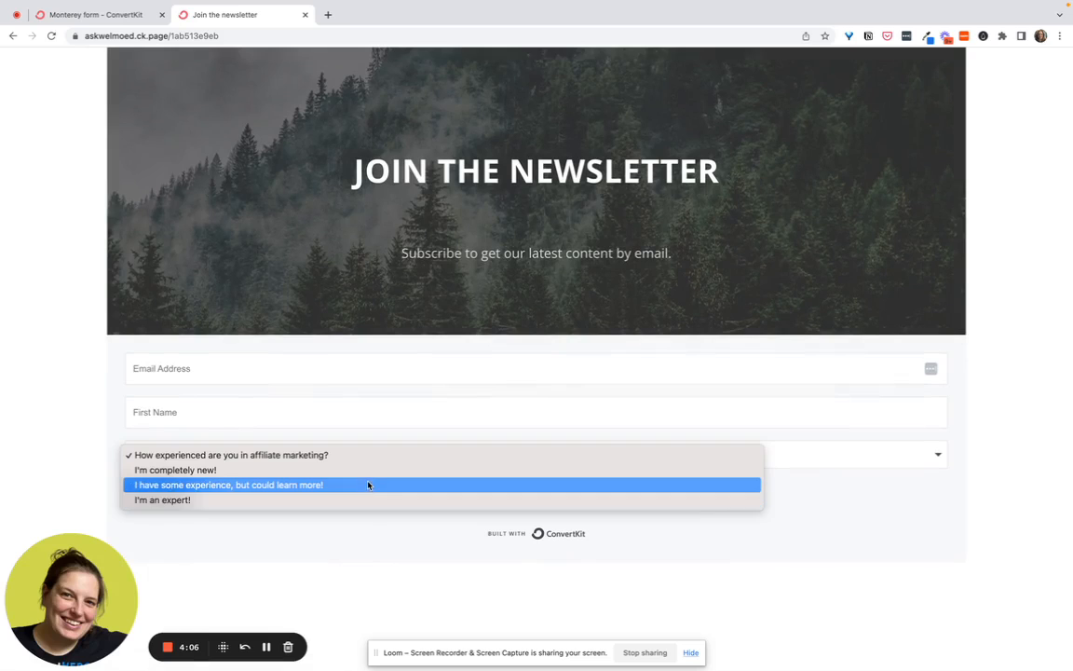
{"action": "left_click", "coordinate": [368, 485]}
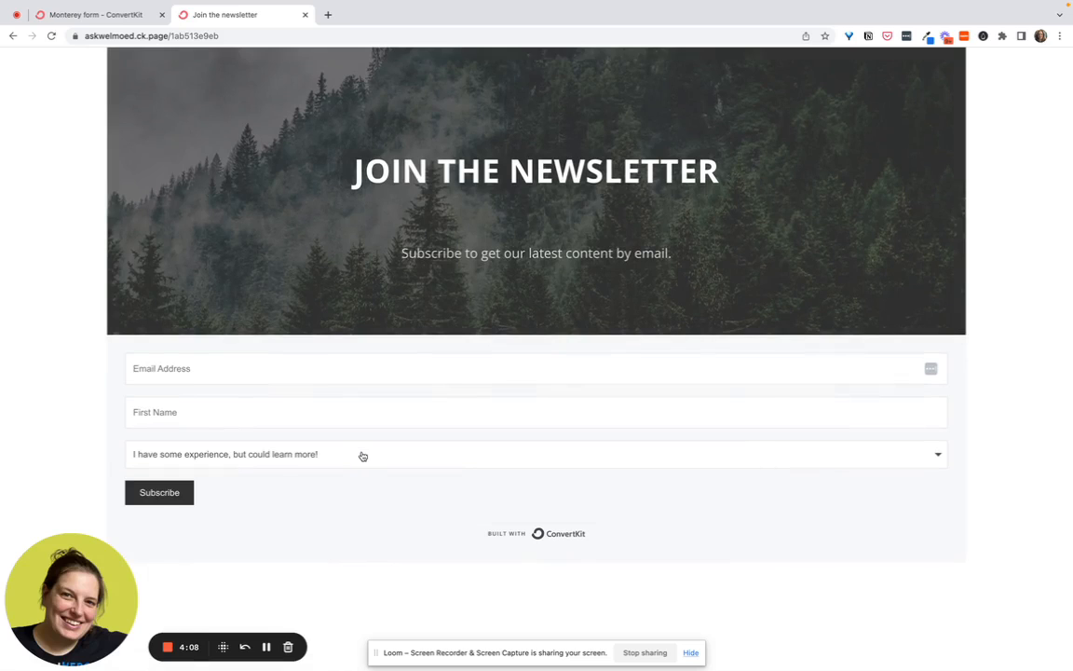